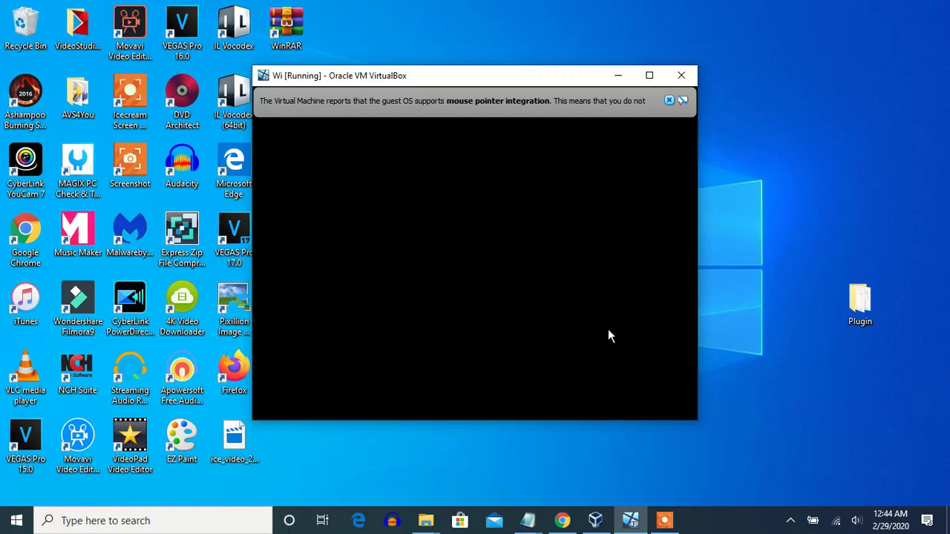
Dismiss the mouse pointer integration notice and accept the automatic screen resolution adjustment in the virtual machine.
click(668, 101)
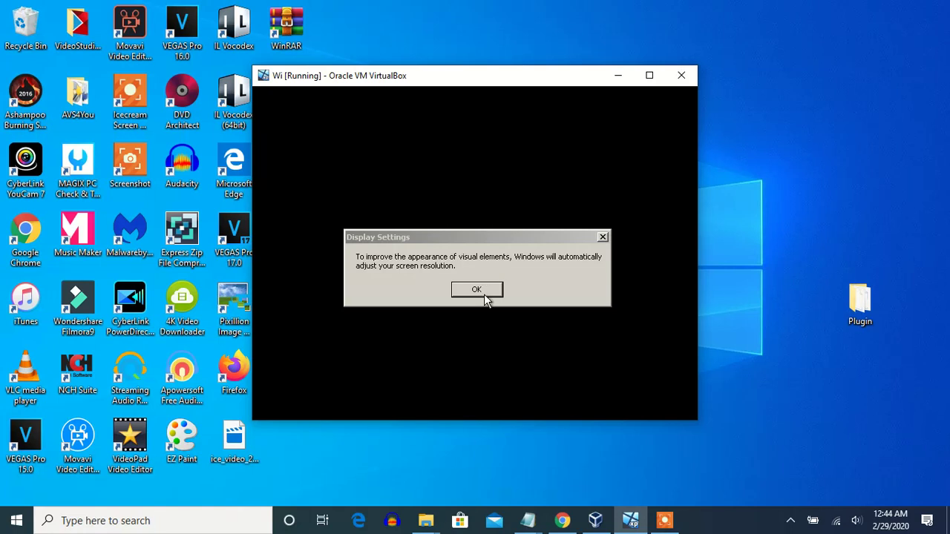
click(483, 291)
click(481, 291)
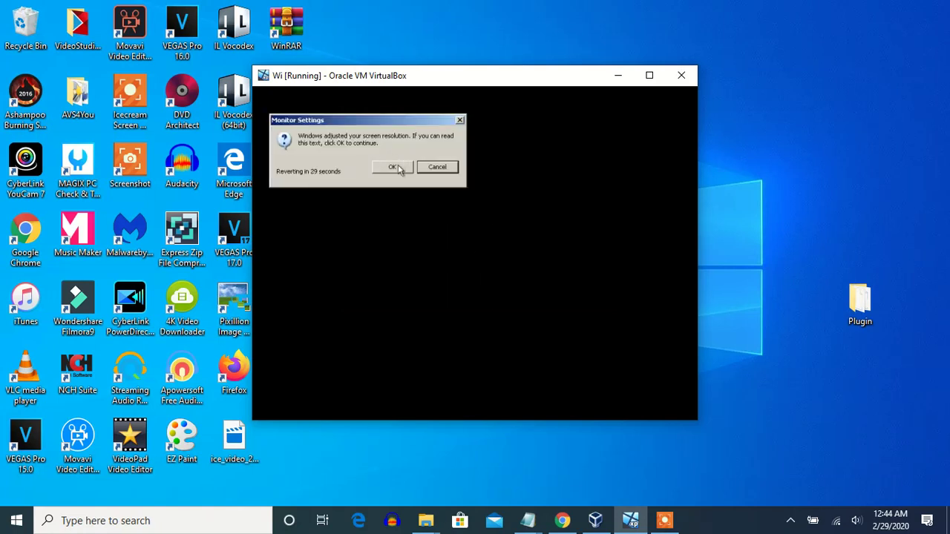
click(394, 169)
drag(383, 121, 501, 240)
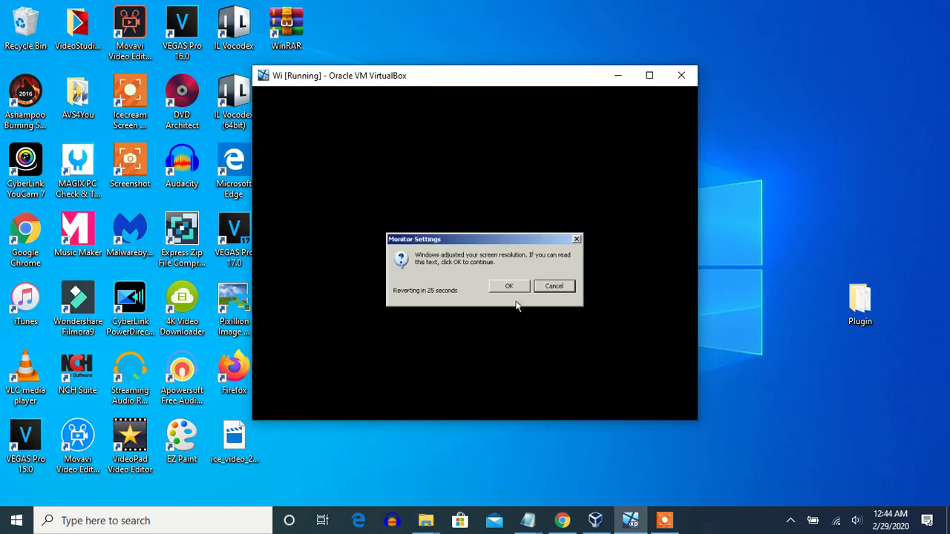
click(506, 287)
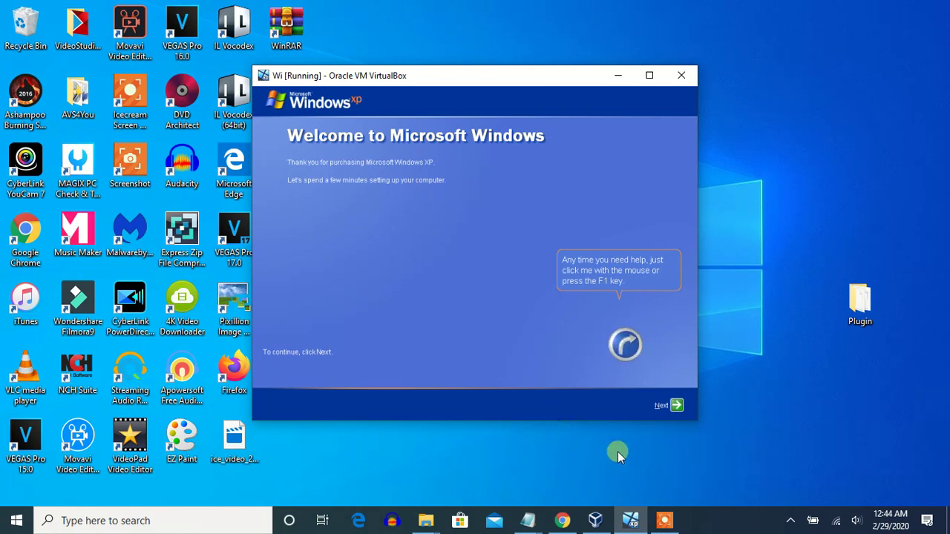
click(666, 524)
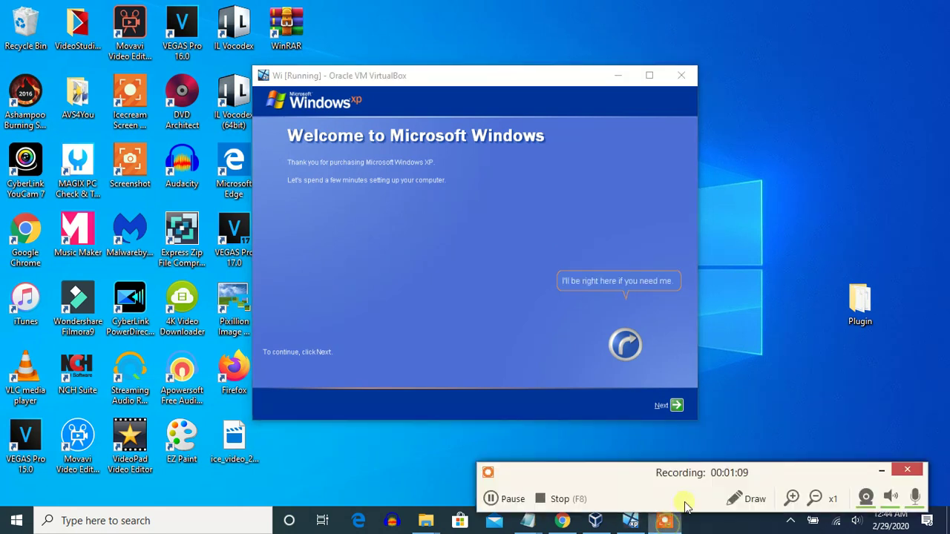
click(875, 466)
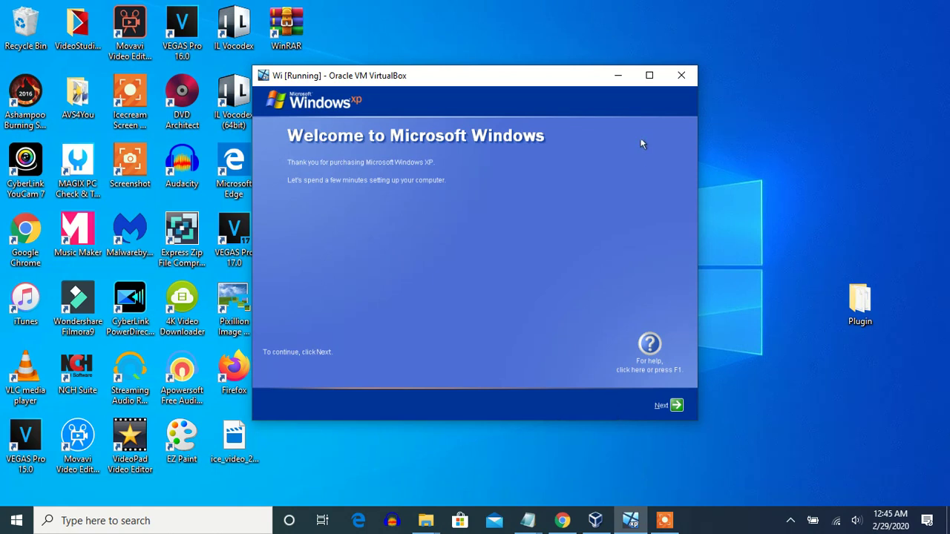
Start the Windows XP setup wizard and choose Not right now for Automatic Updates.
click(676, 406)
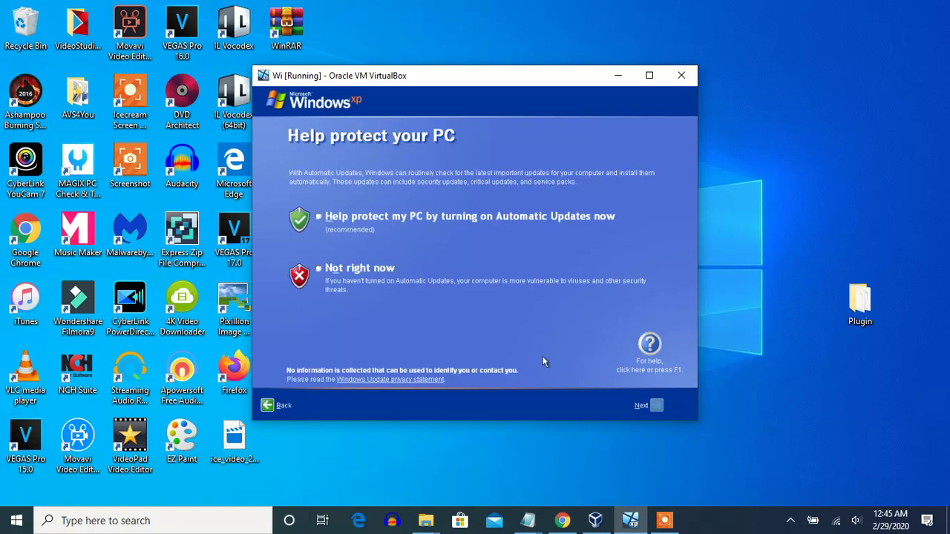
click(318, 270)
click(658, 406)
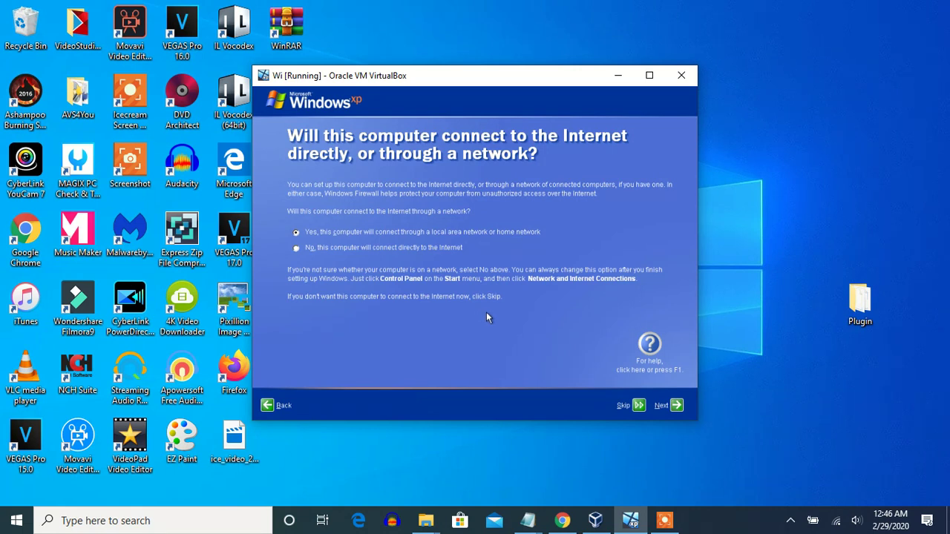
Select the direct Internet connection option, skip that page, and choose not to register with Microsoft at this time.
click(360, 250)
click(634, 407)
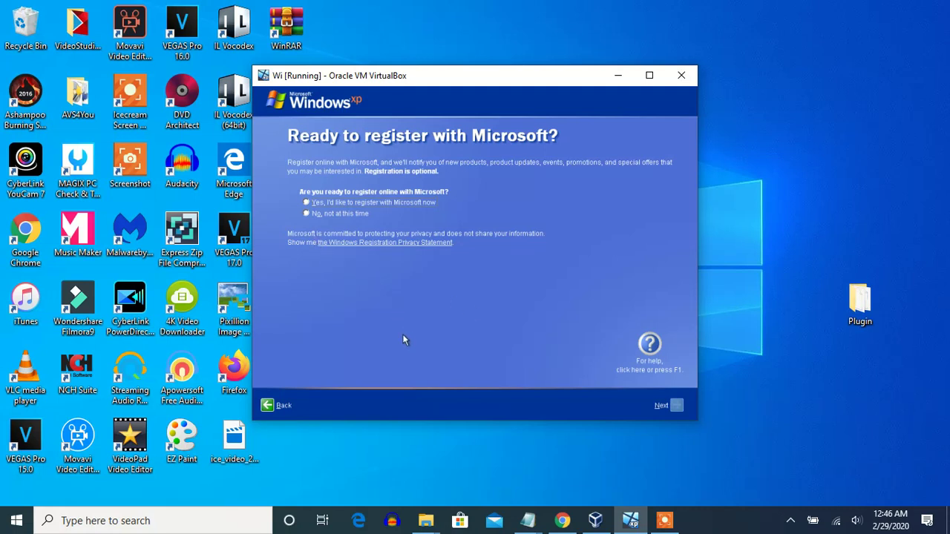
click(306, 213)
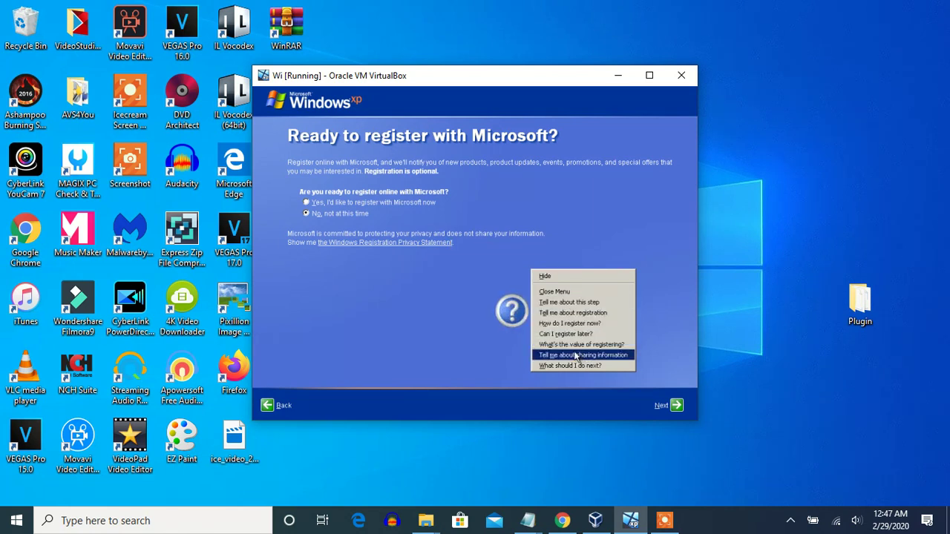
Ask the setup help assistant about the value of registering, sharing information and what to do next.
click(574, 345)
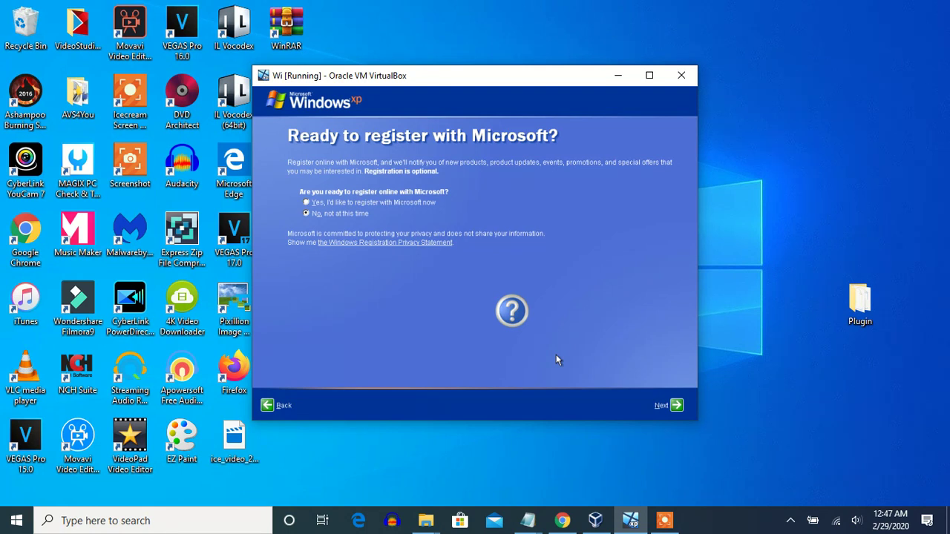
click(512, 318)
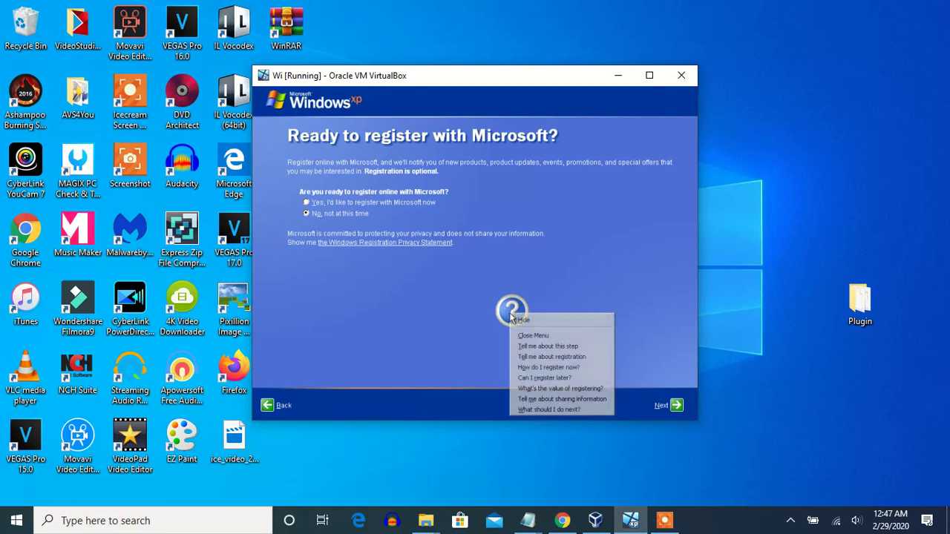
click(569, 399)
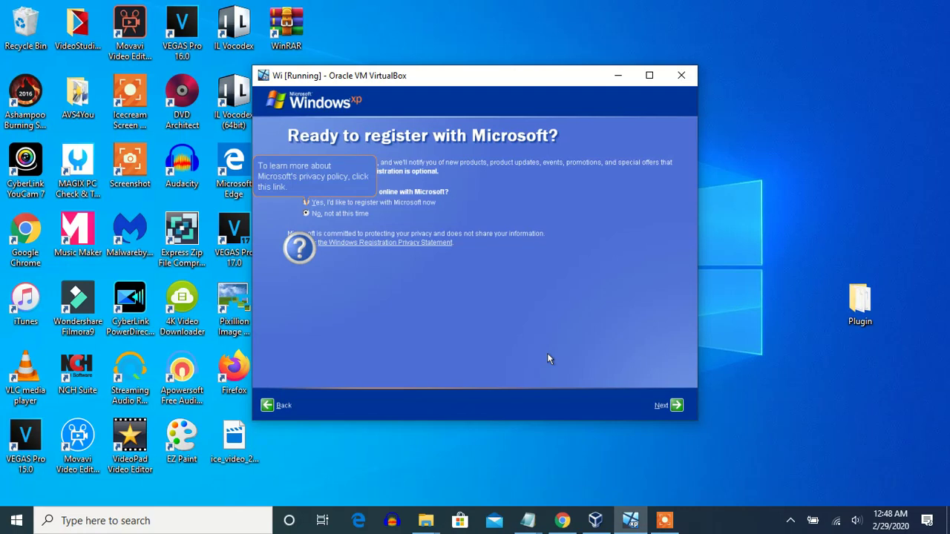
click(299, 248)
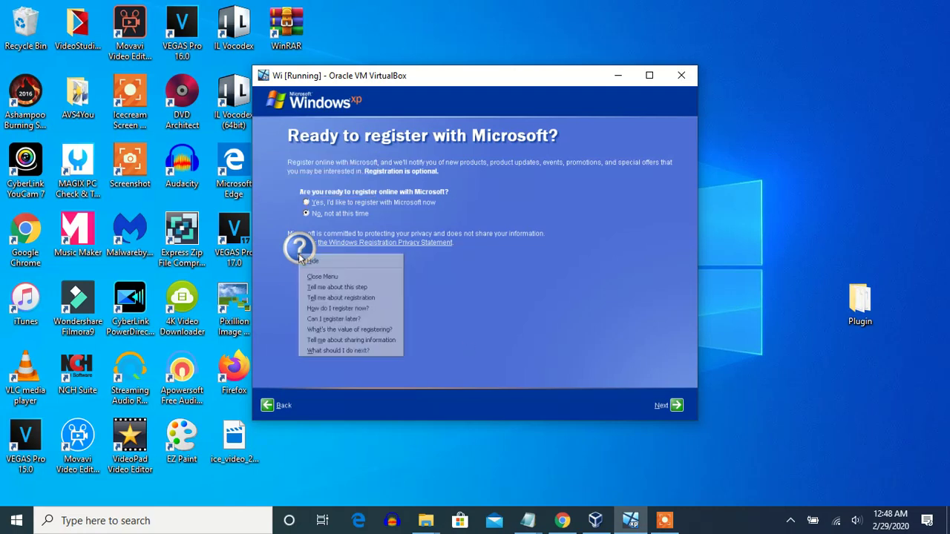
click(355, 348)
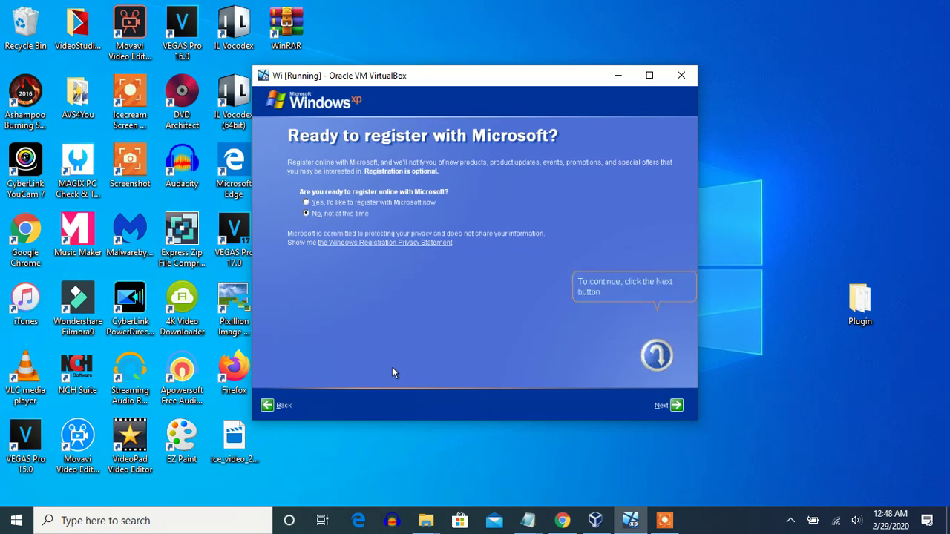
Continue past registration, enter the first user's full name and finish the Windows XP setup.
click(676, 406)
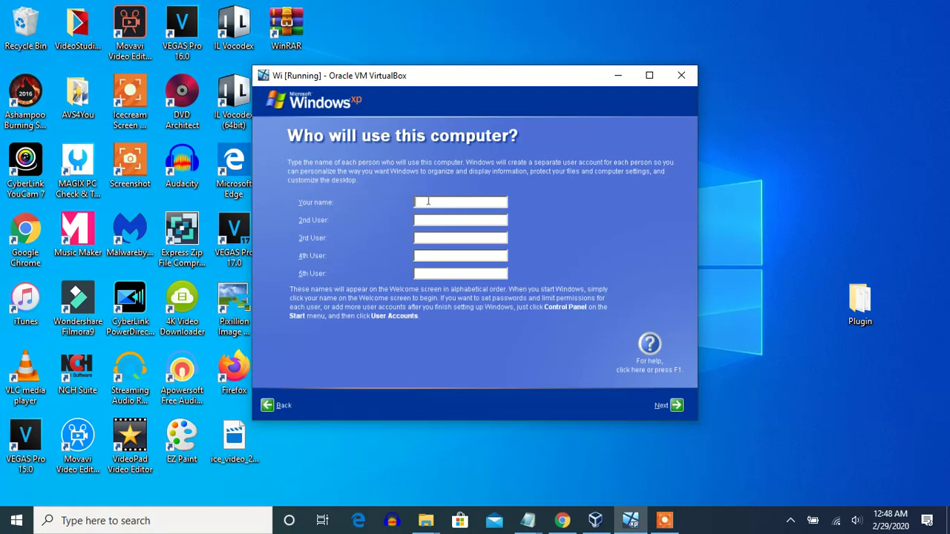
text(Marco Buitron)
click(675, 407)
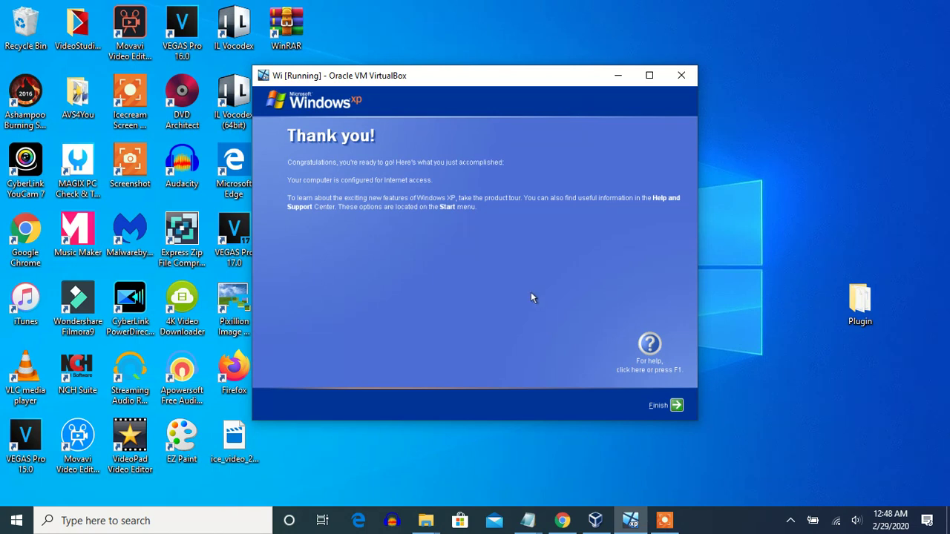
click(676, 406)
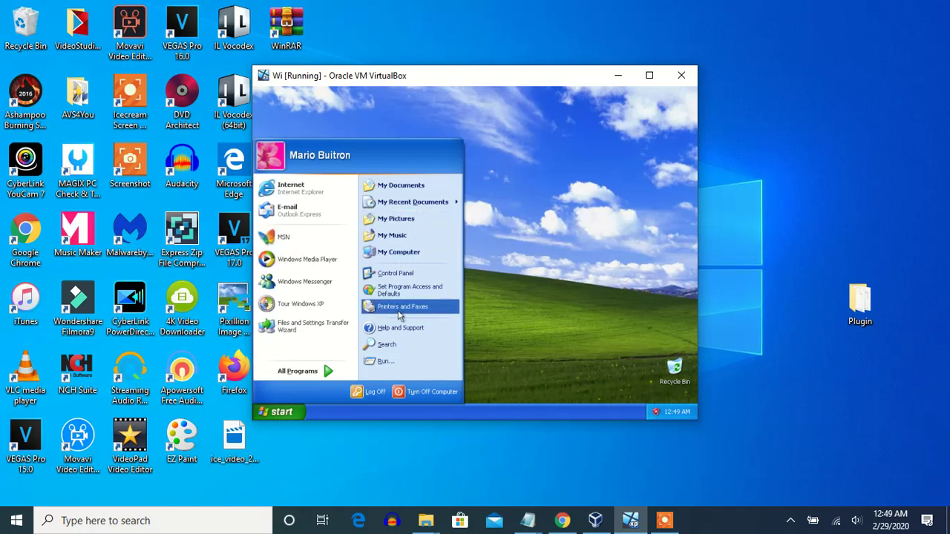
Open Paint from the Windows XP accessories.
click(521, 310)
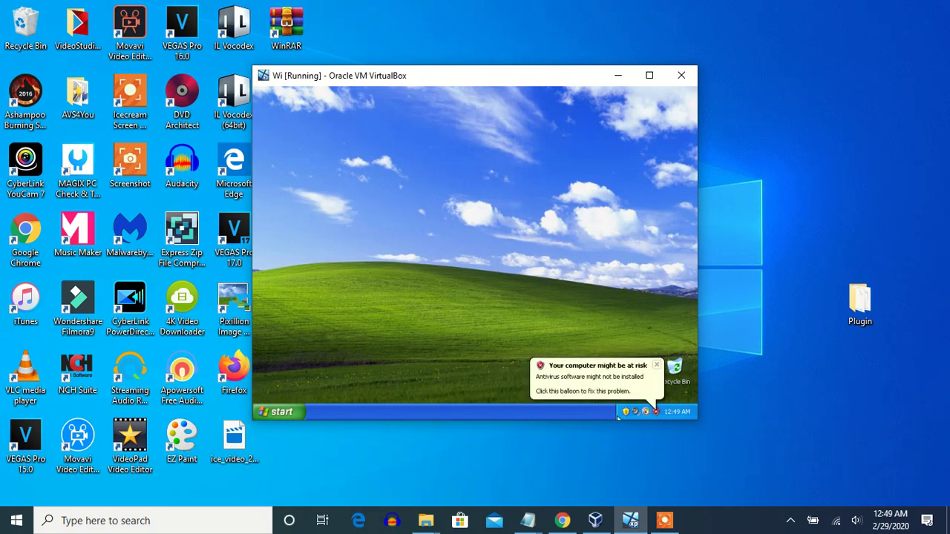
click(289, 412)
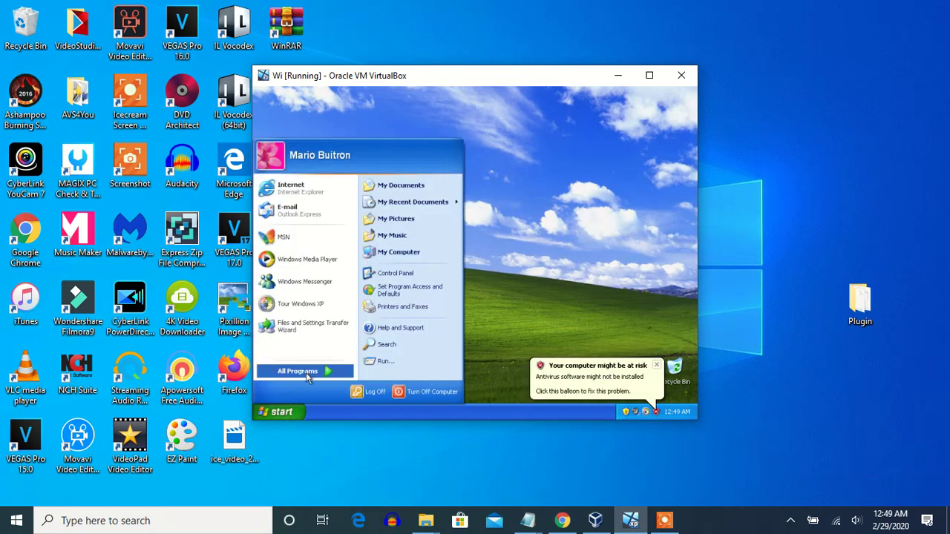
mouse_move(307, 371)
mouse_move(383, 270)
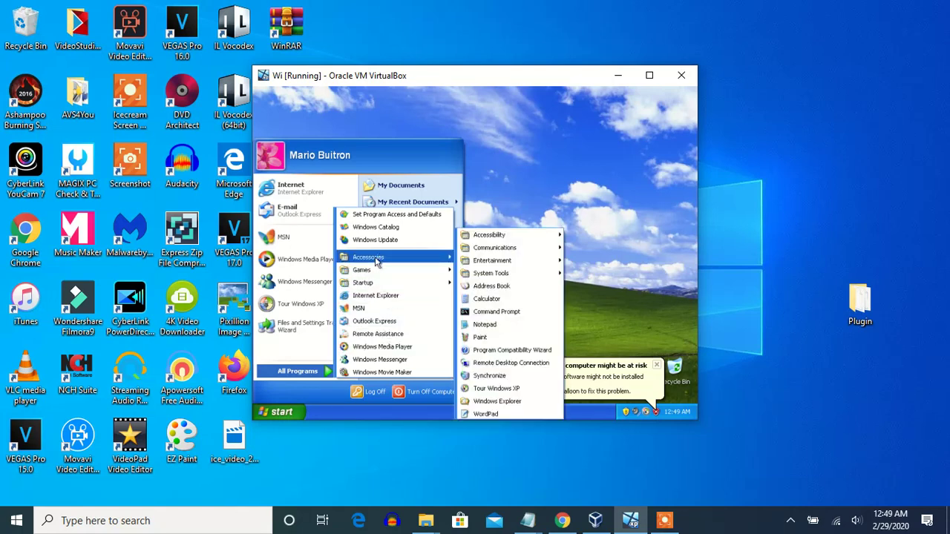
click(480, 337)
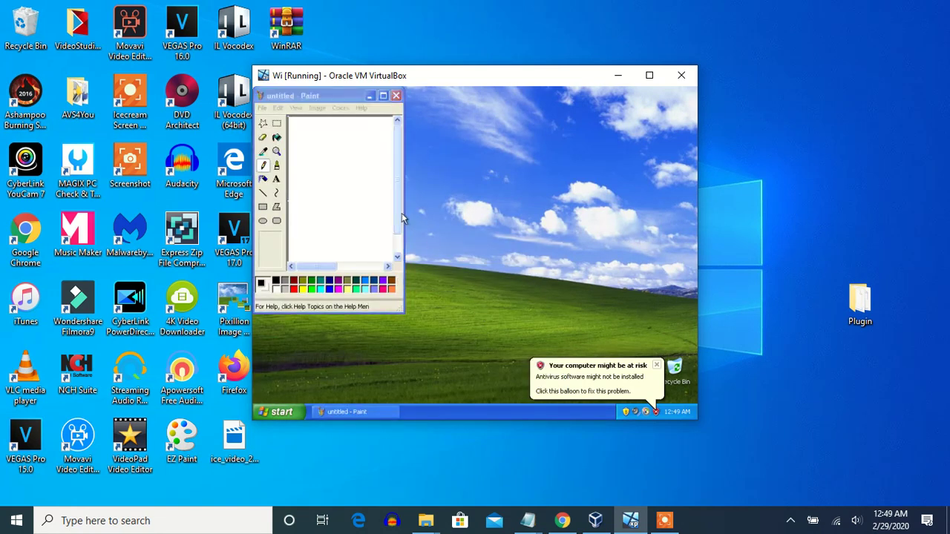
Widen the Paint window and draw a black smiley face with two vertical-line eyes using the Brush tool.
drag(404, 216, 530, 217)
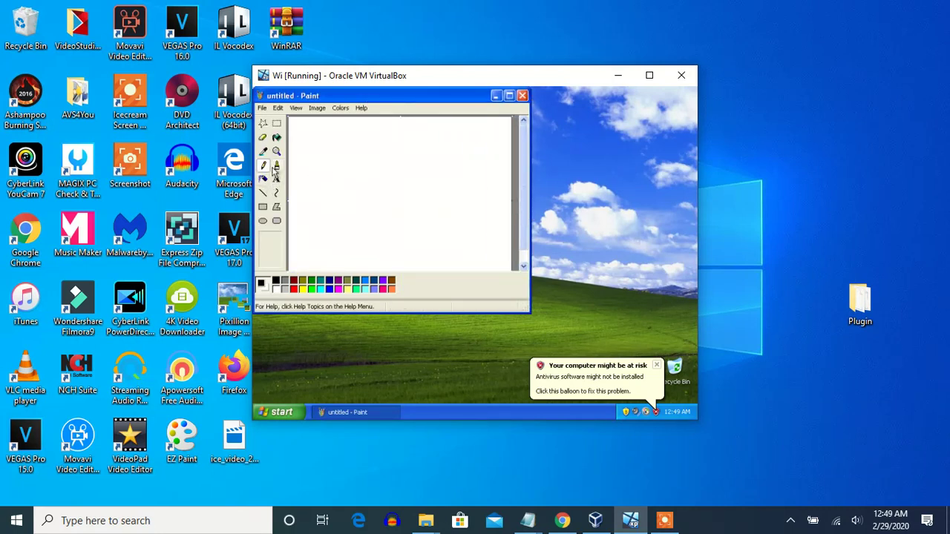
click(276, 165)
drag(347, 145, 347, 184)
mouse_move(373, 143)
mouse_down()
mouse_move(370, 198)
mouse_move(412, 202)
mouse_up()
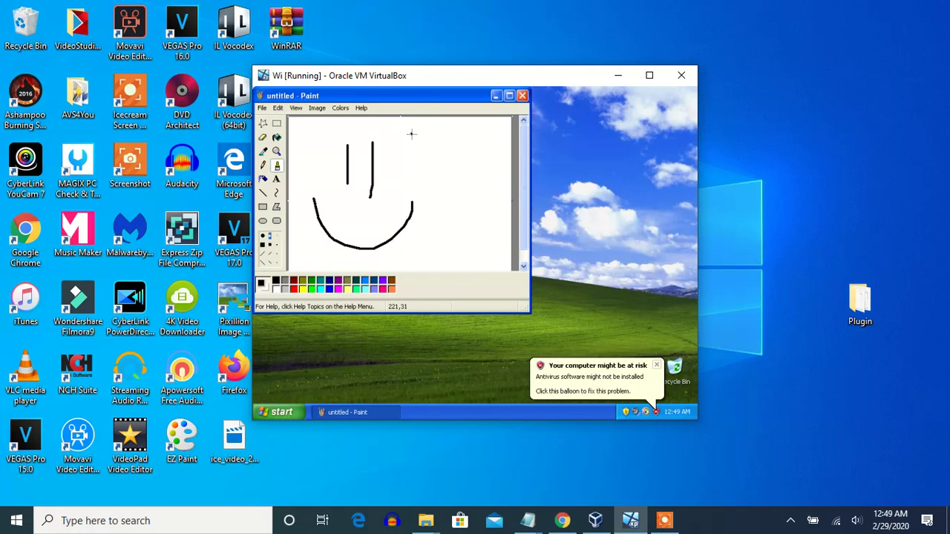
Handwrite "I did it!" in black beside the smiley face with the Brush tool.
mouse_move(410, 134)
mouse_down()
mouse_move(434, 135)
mouse_move(421, 160)
mouse_move(456, 171)
mouse_up()
click(479, 171)
mouse_move(465, 135)
mouse_down()
mouse_move(467, 172)
mouse_move(492, 173)
mouse_move(502, 195)
mouse_up()
click(479, 148)
mouse_move(430, 224)
mouse_down()
mouse_move(430, 238)
mouse_move(456, 212)
mouse_up()
click(436, 198)
mouse_move(455, 196)
mouse_down()
mouse_move(452, 249)
mouse_move(469, 229)
mouse_move(472, 257)
mouse_up()
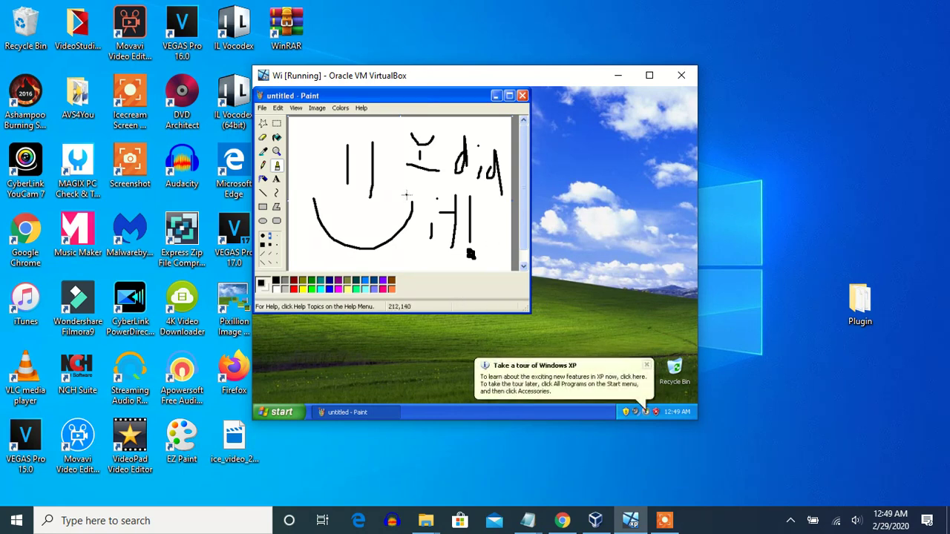
Fill the white background and the enclosed area of the letter "d" with blue.
scroll(407, 194, down, 1)
scroll(516, 179, up, 1)
click(329, 289)
click(276, 138)
click(318, 145)
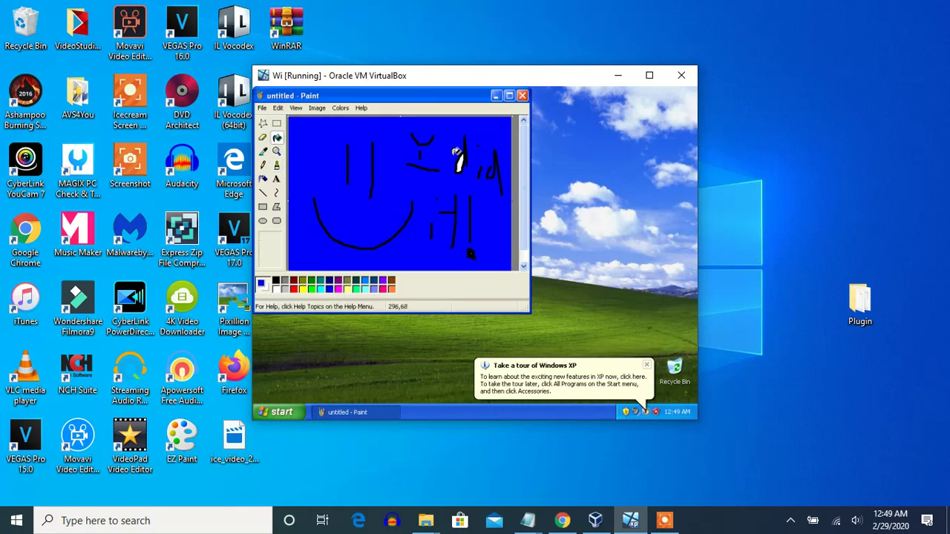
click(460, 160)
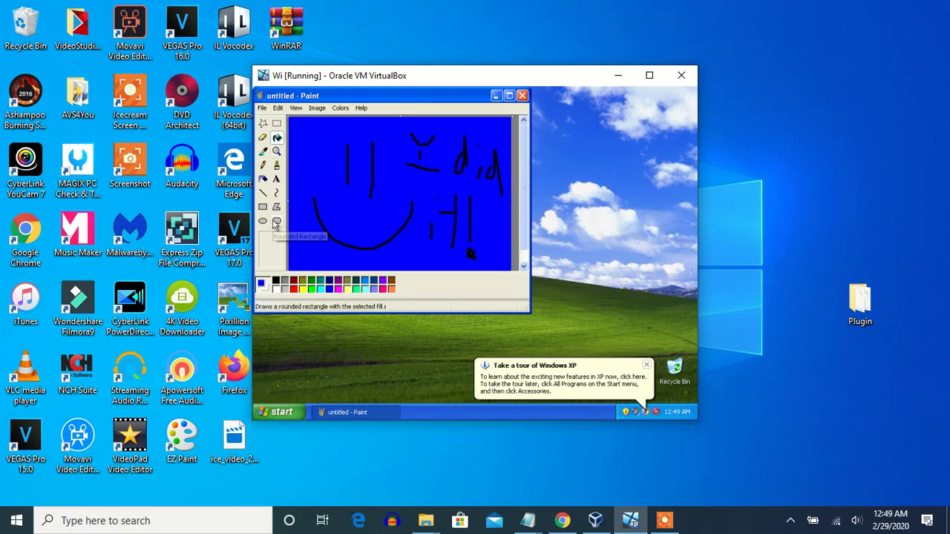
Save the drawing in My Pictures as "My First Image Using Virtual" and close Paint.
mouse_move(456, 98)
mouse_down()
mouse_move(511, 113)
mouse_move(448, 99)
mouse_move(373, 102)
mouse_move(506, 138)
mouse_up()
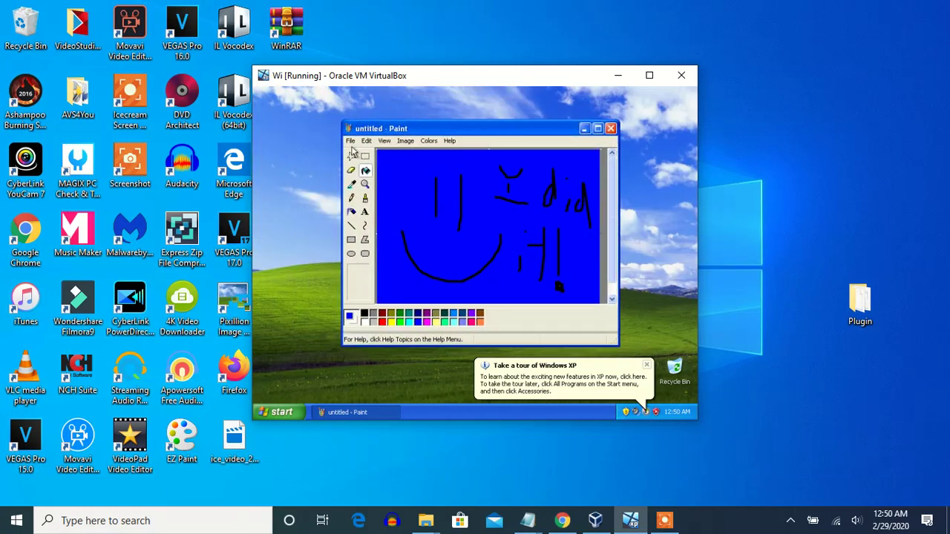
click(349, 140)
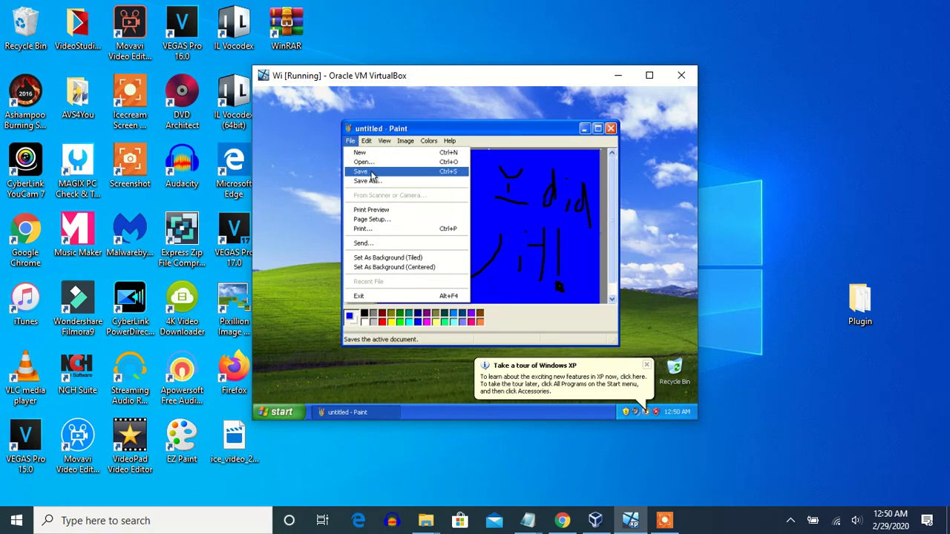
click(374, 172)
text(My First)
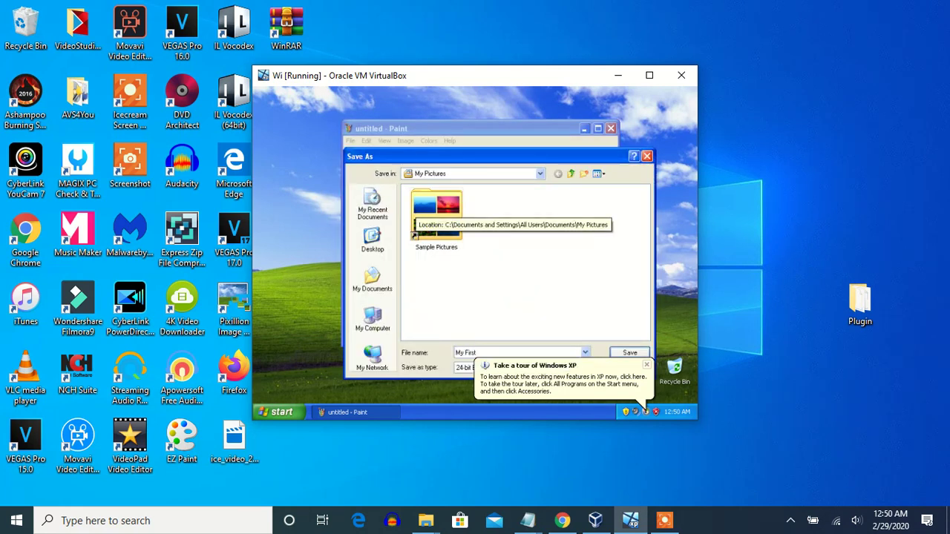
text( Image Using Virtual)
click(634, 354)
click(610, 129)
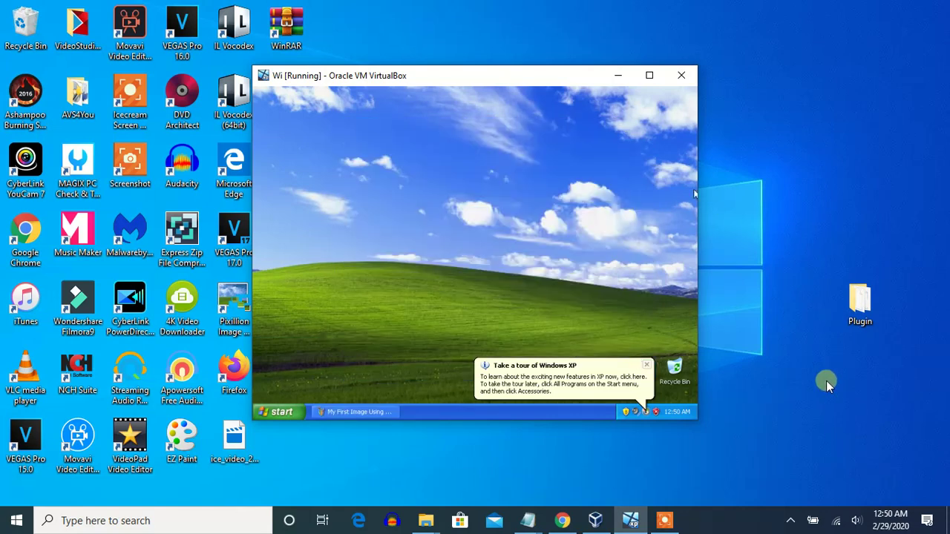